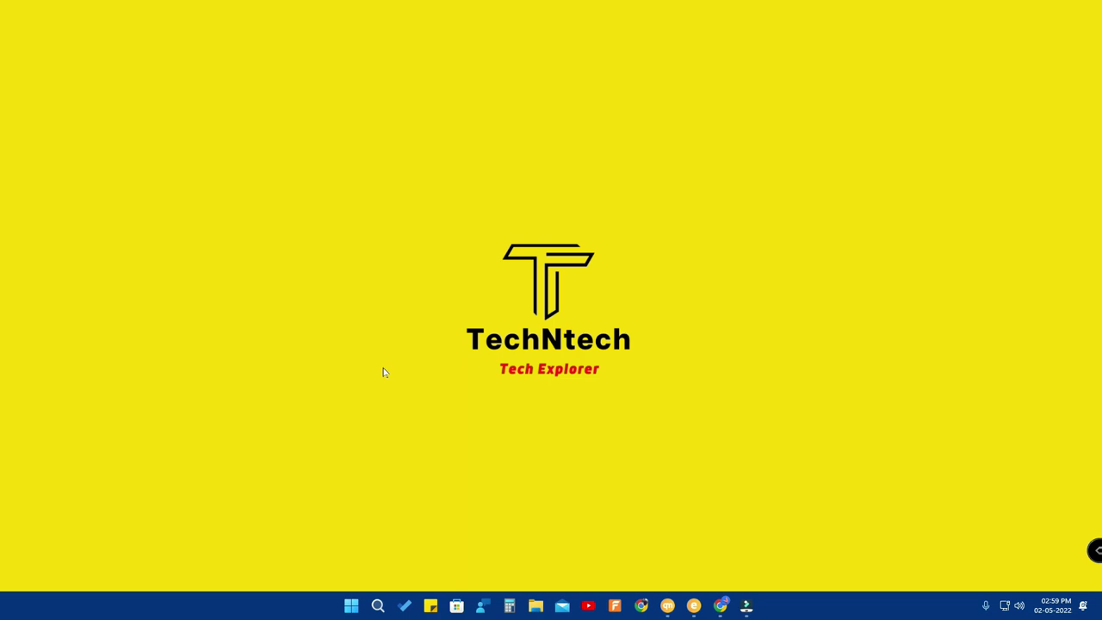
- Search Windows for 'group', launch Edit group policy, and position the editor window
left_click(380, 609)
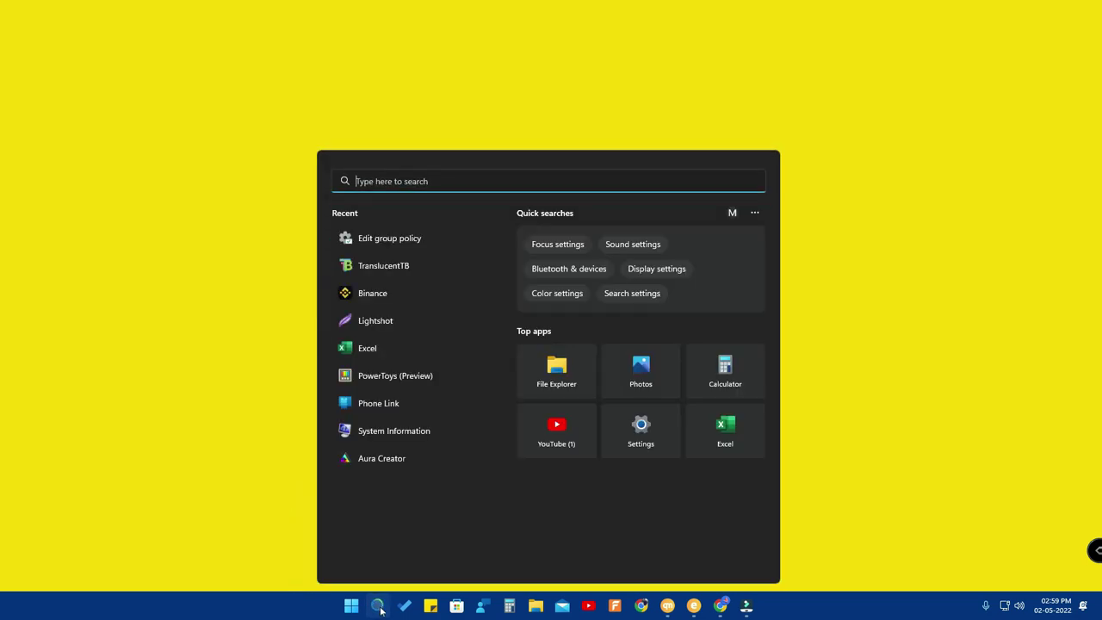
type("group")
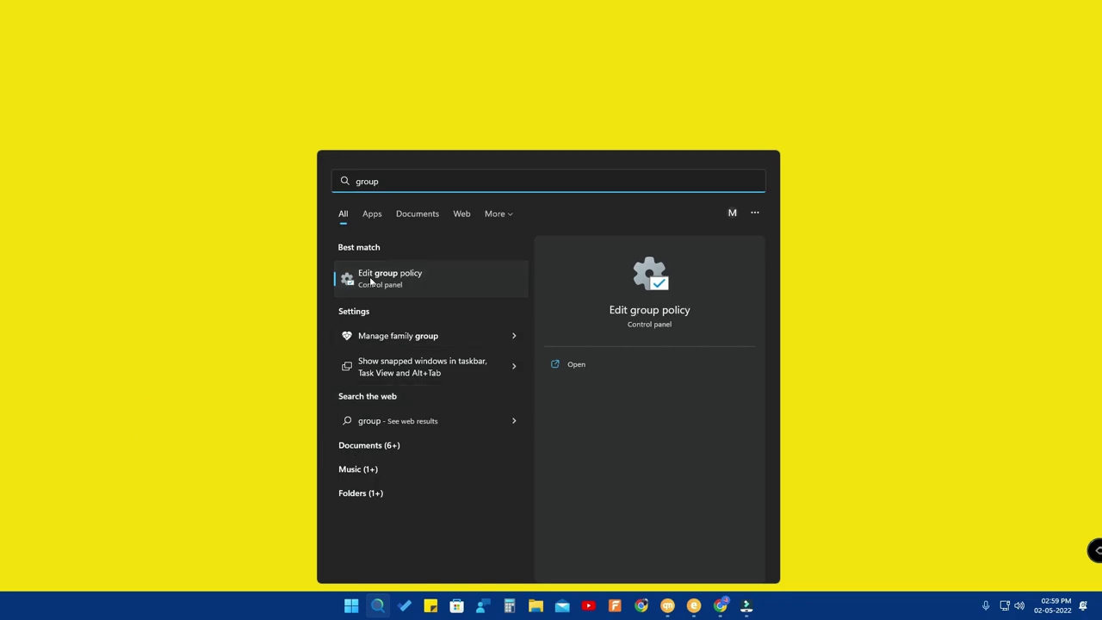
left_click(437, 282)
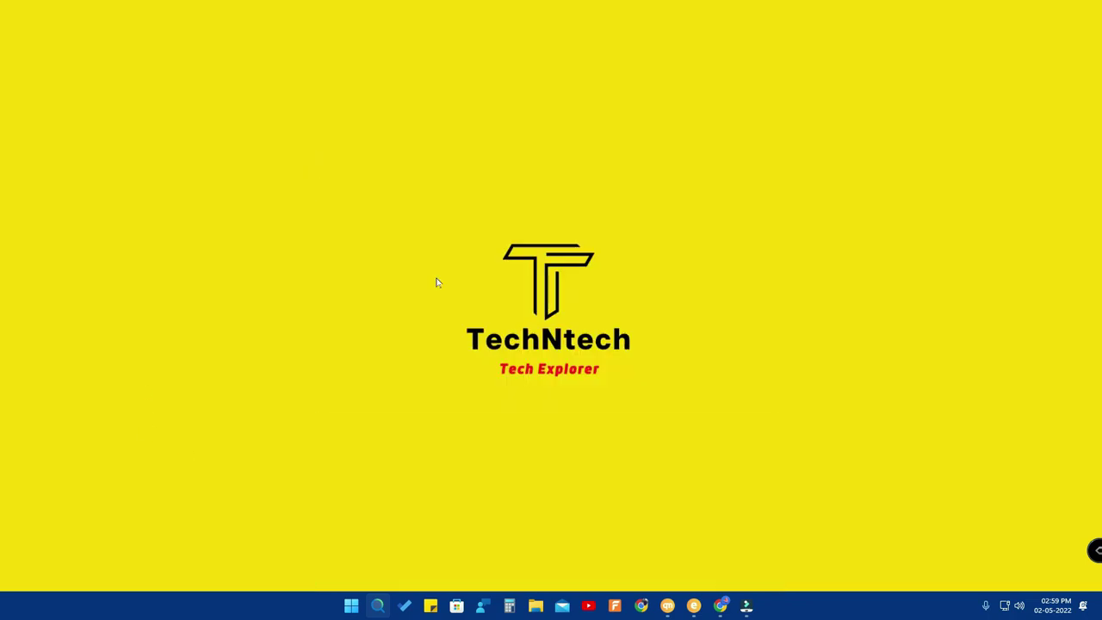
left_click_drag(339, 106, 537, 124)
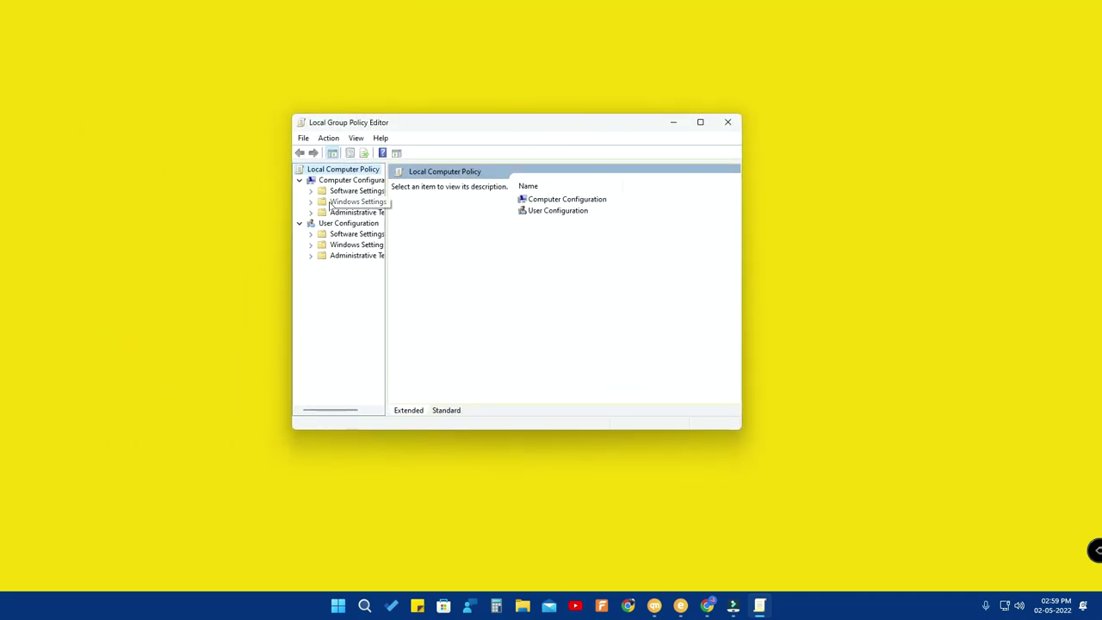
- Browse User Configuration > Administrative Templates > Start Menu and Taskbar, selecting Remove Quick Settings
left_click(349, 223)
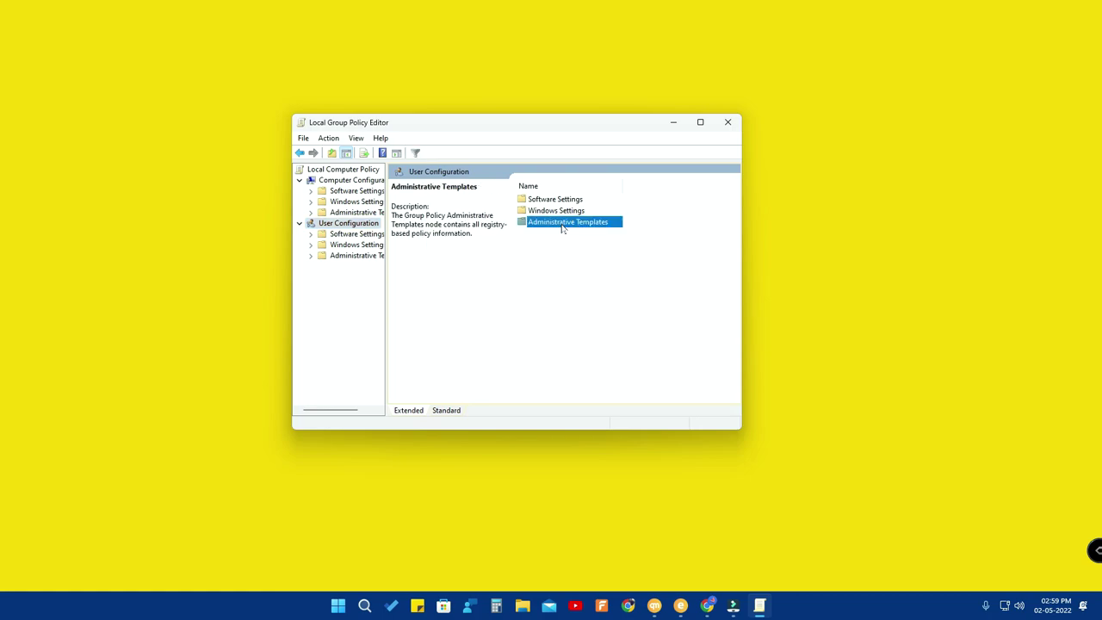
double_click(561, 224)
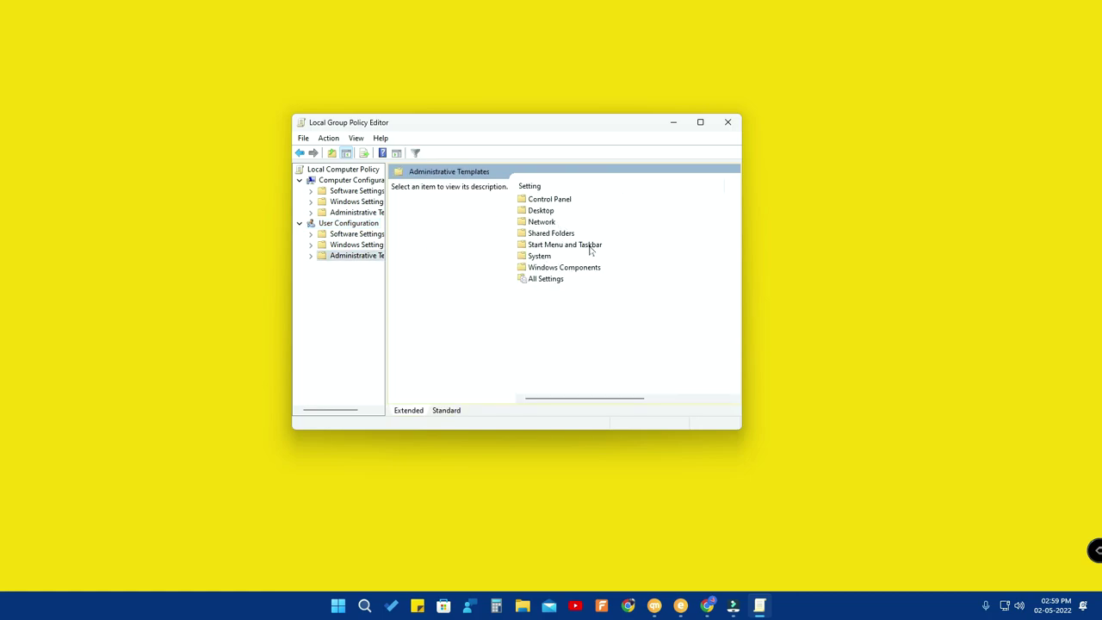
double_click(590, 246)
scroll(584, 260, "down", 10)
scroll(584, 267, "down", 10)
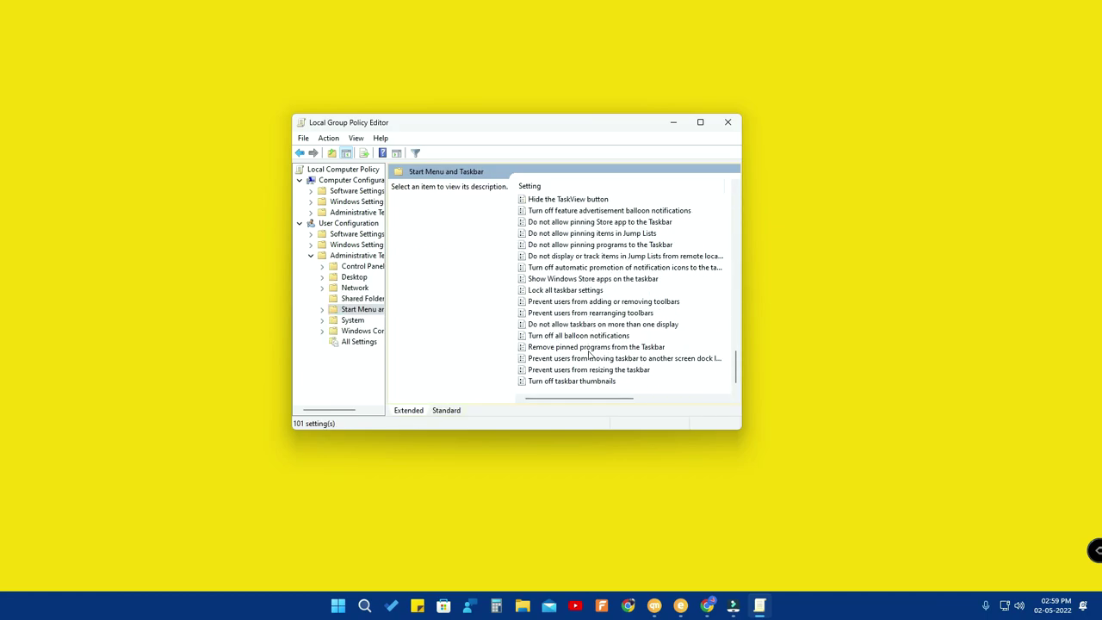
scroll(589, 353, "up", 20)
left_click(568, 279)
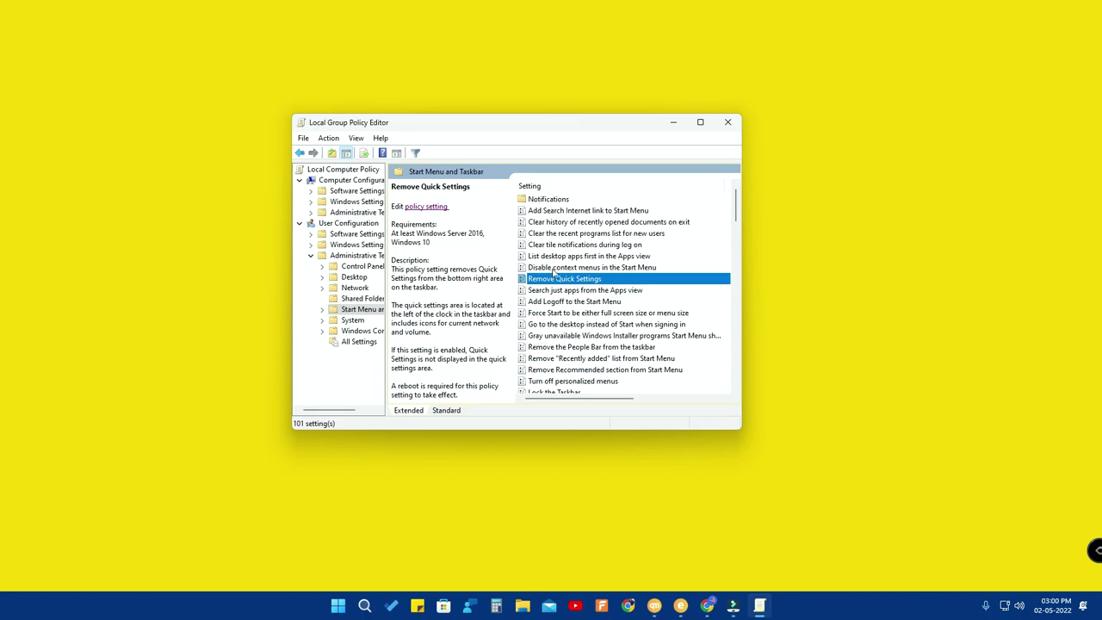
- Collapse User Configuration and browse Computer Configuration > Administrative Templates > Start Menu and Taskbar
left_click(300, 223)
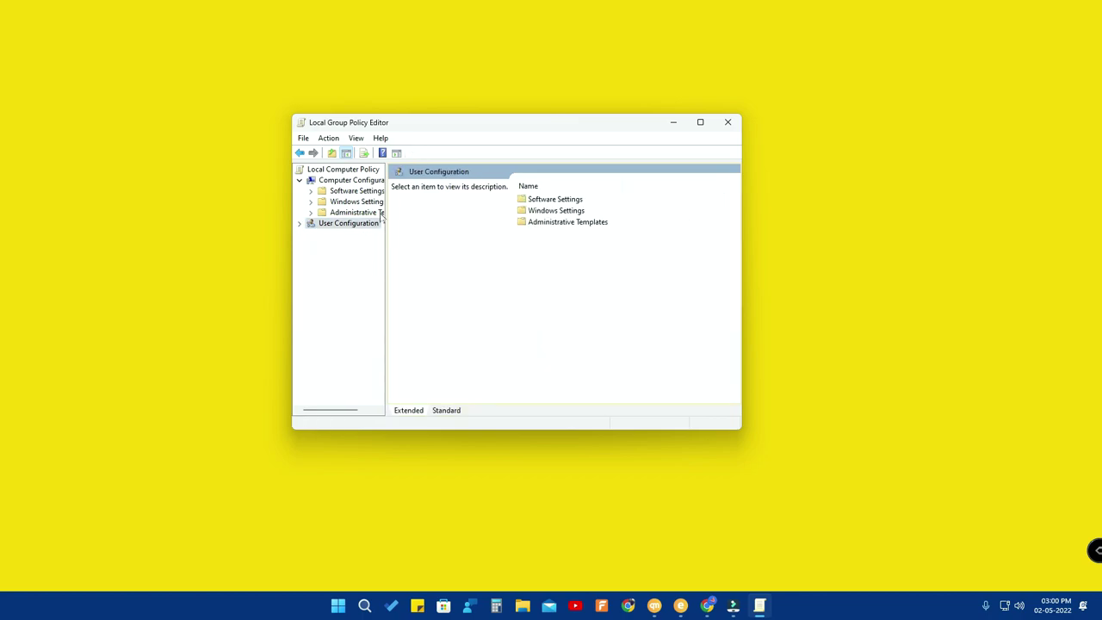
left_click(345, 185)
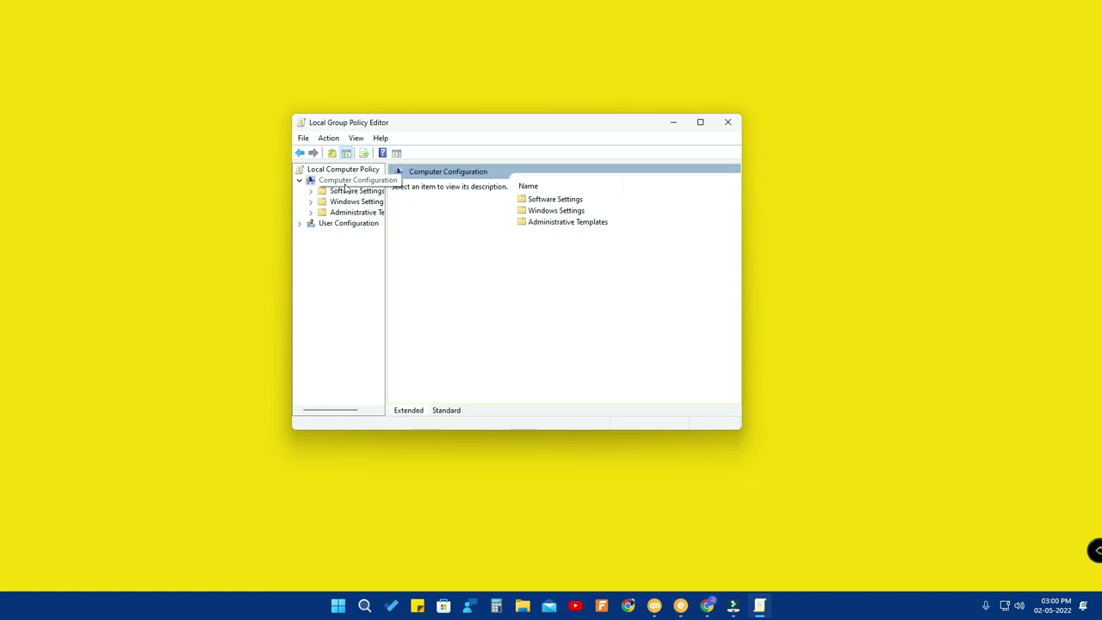
double_click(557, 224)
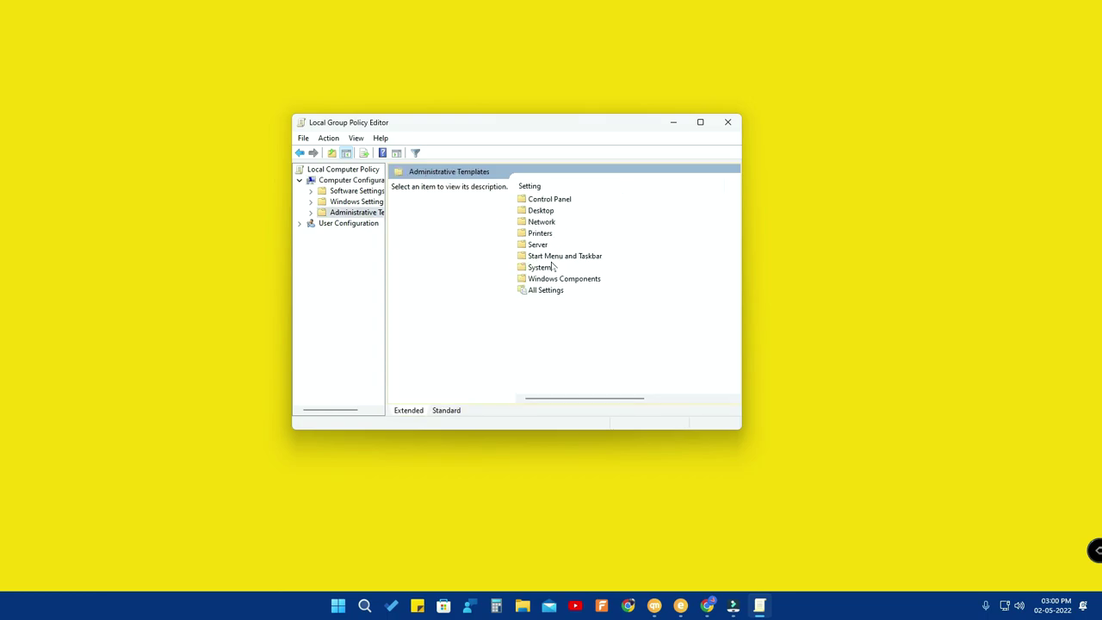
double_click(561, 256)
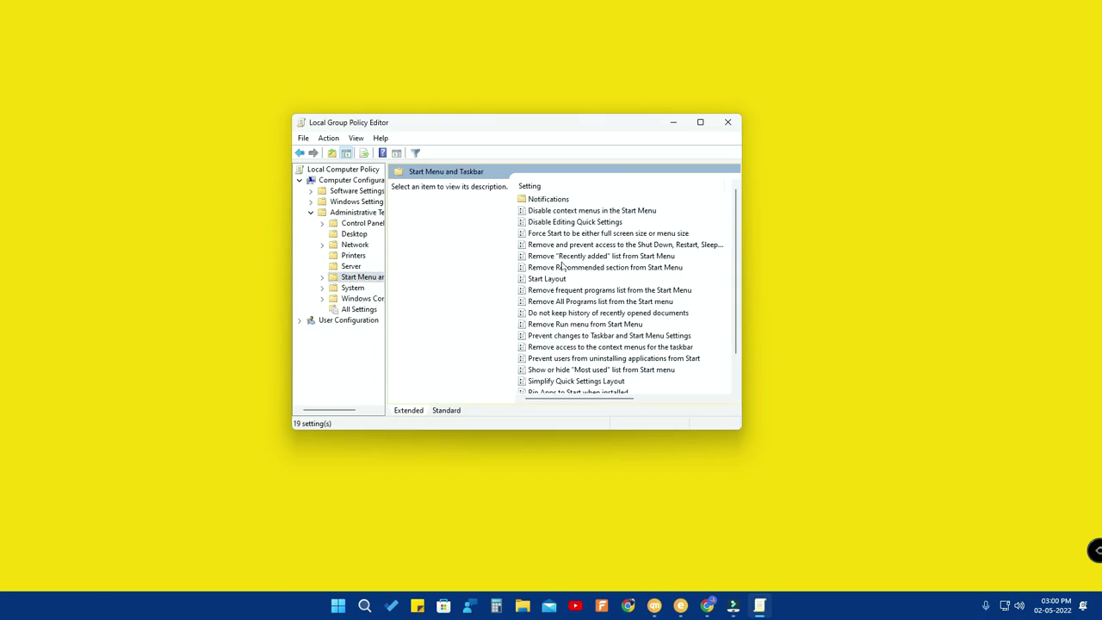
scroll(588, 310, "down", 1)
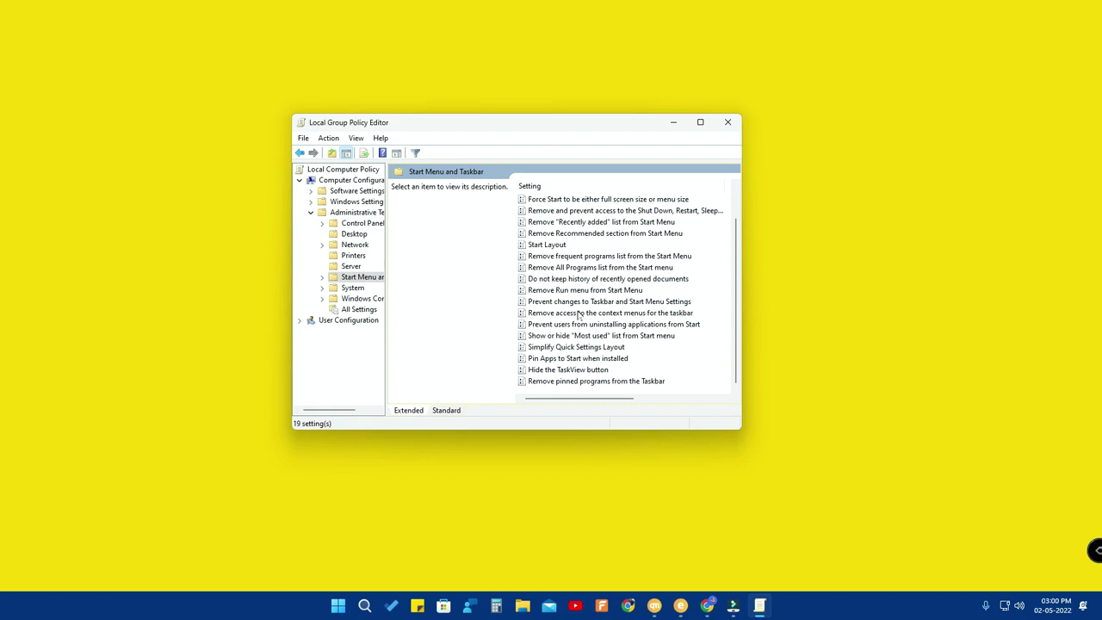
- Set the Hide the TaskView button policy to Enabled and apply it
double_click(584, 377)
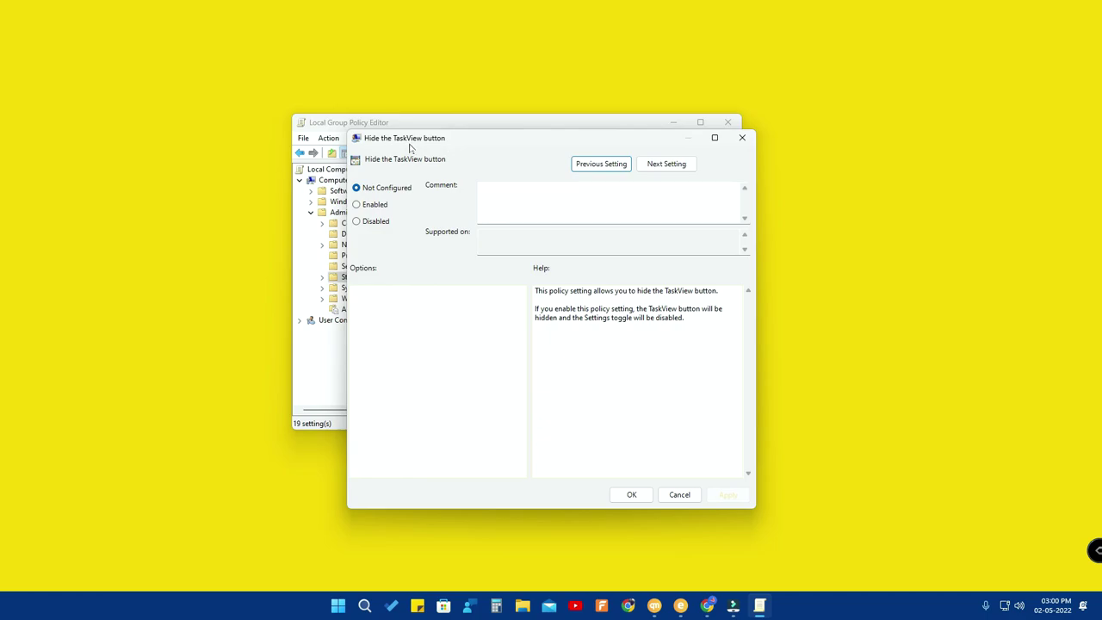
left_click(359, 205)
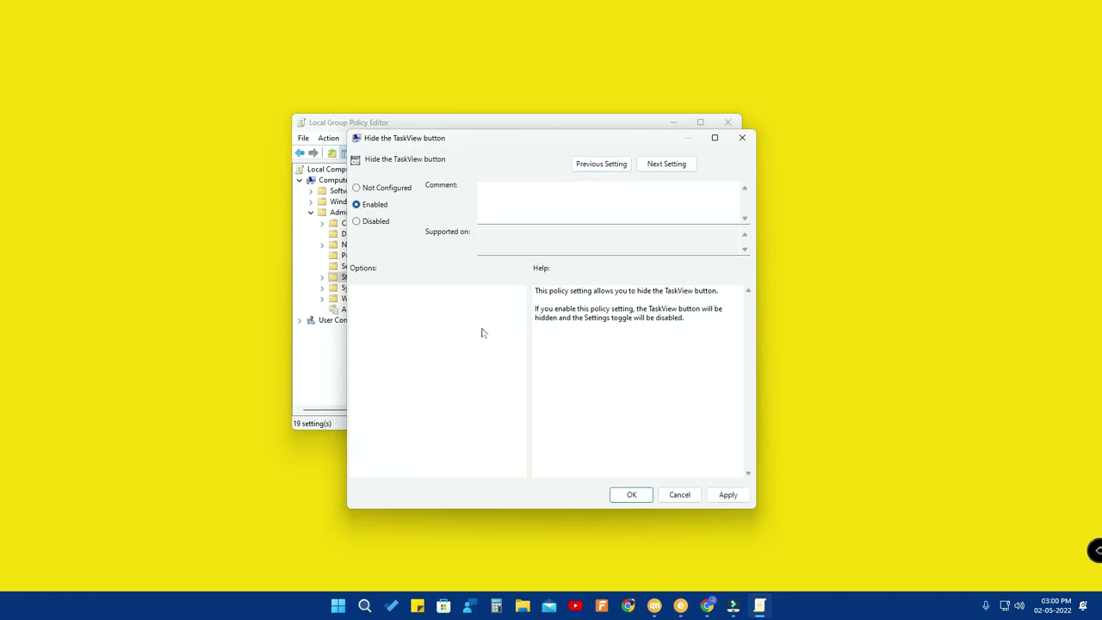
left_click(726, 494)
left_click(632, 495)
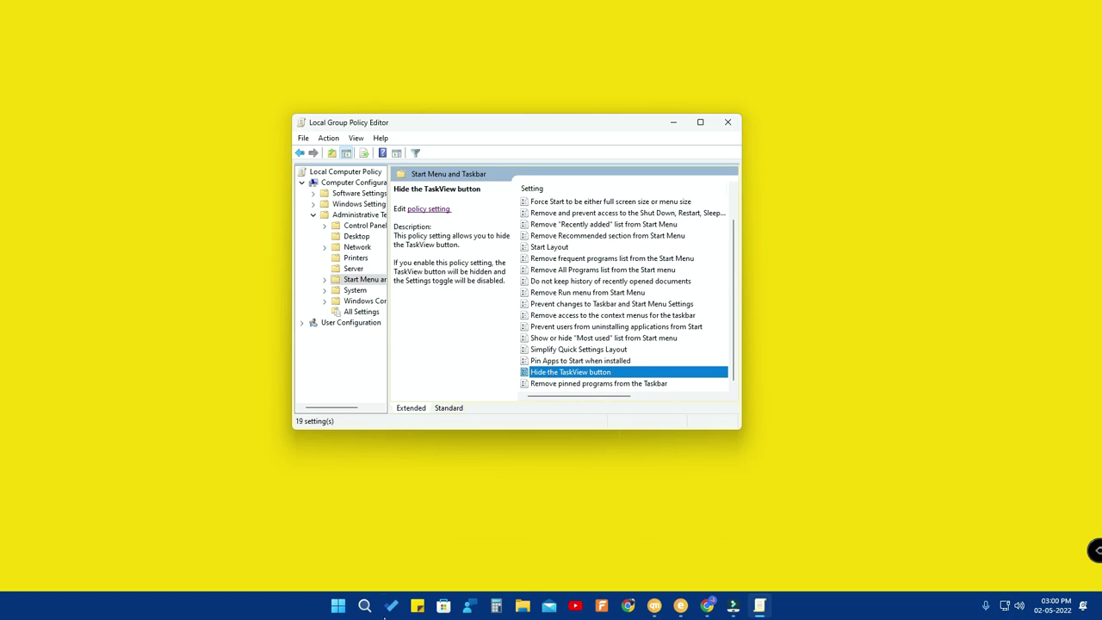
- Open Settings from the Start quick-link menu and go to Personalization > Taskbar
right_click(340, 607)
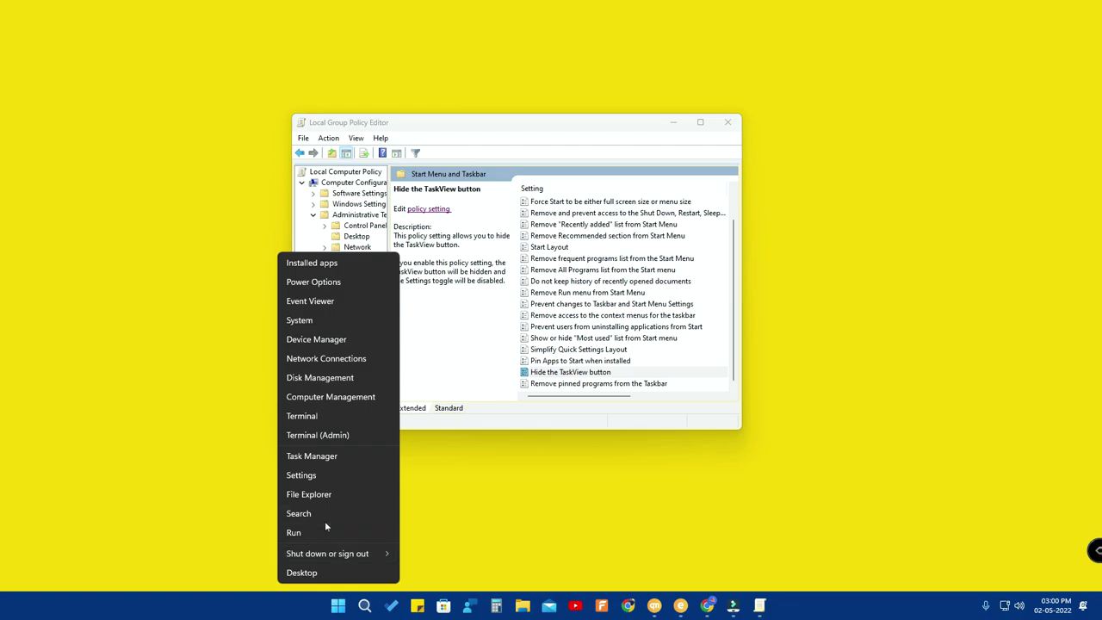
left_click(326, 476)
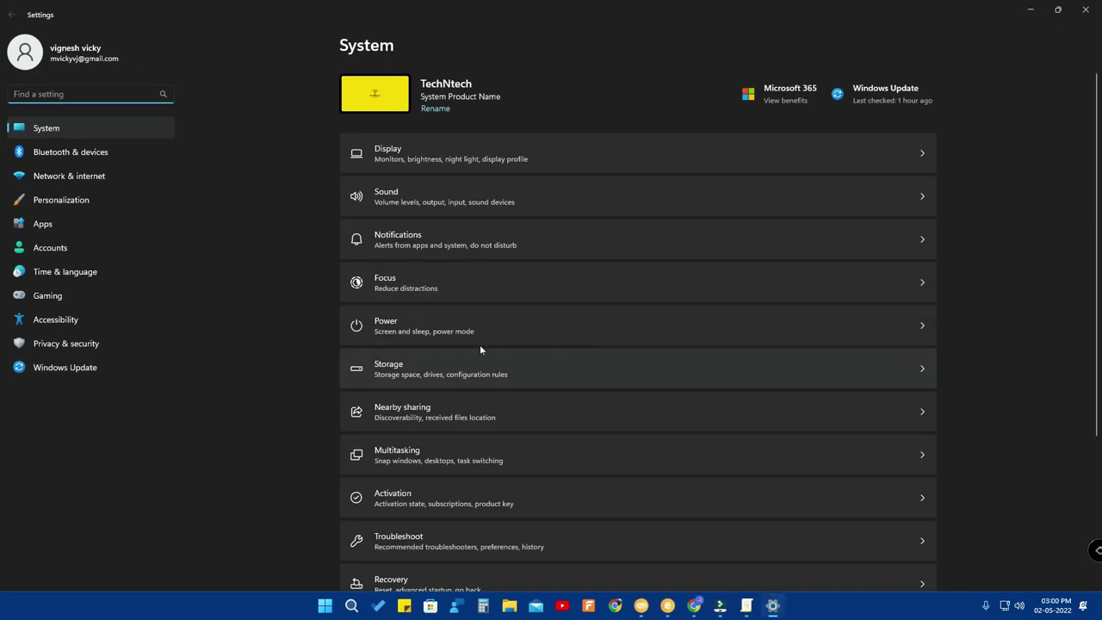
left_click(54, 204)
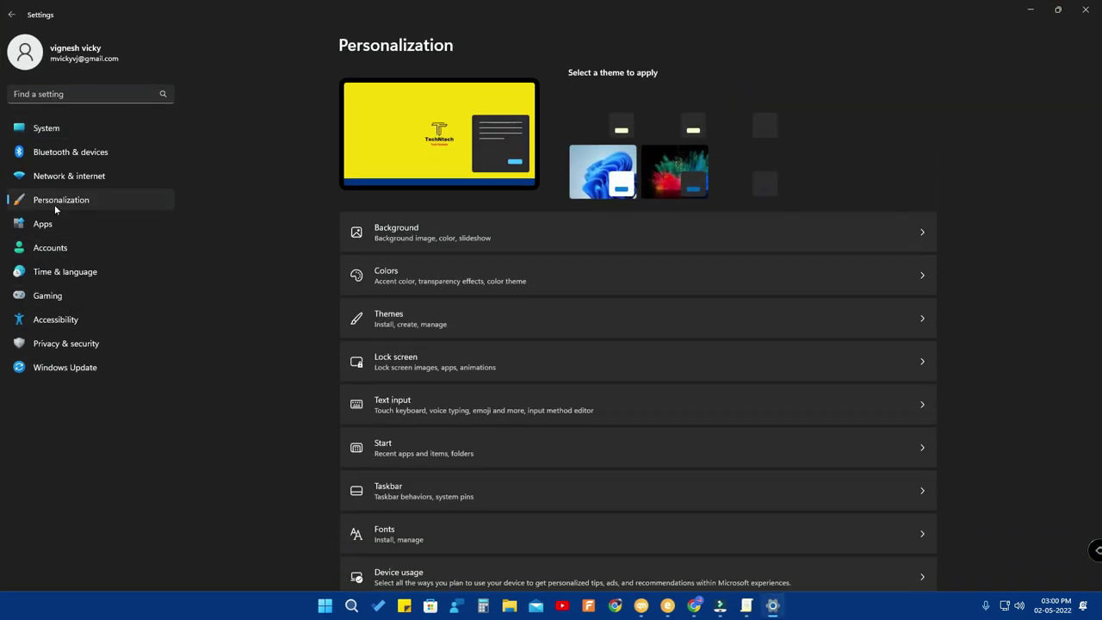
left_click(525, 489)
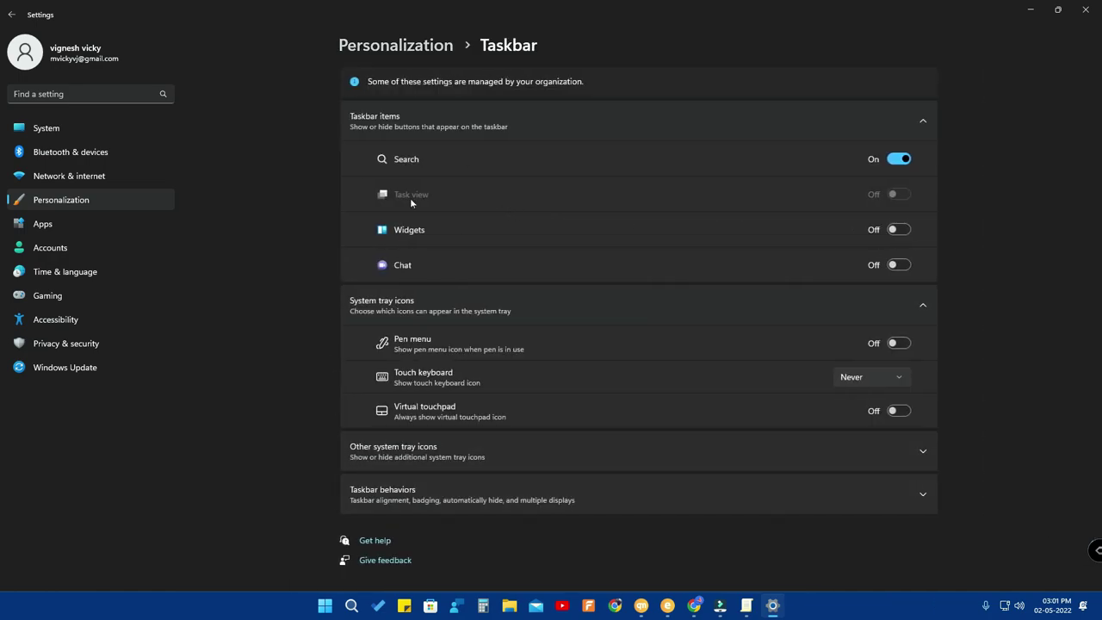
- Minimize the policy editor, then restore down and minimize the Settings window
left_click(747, 605)
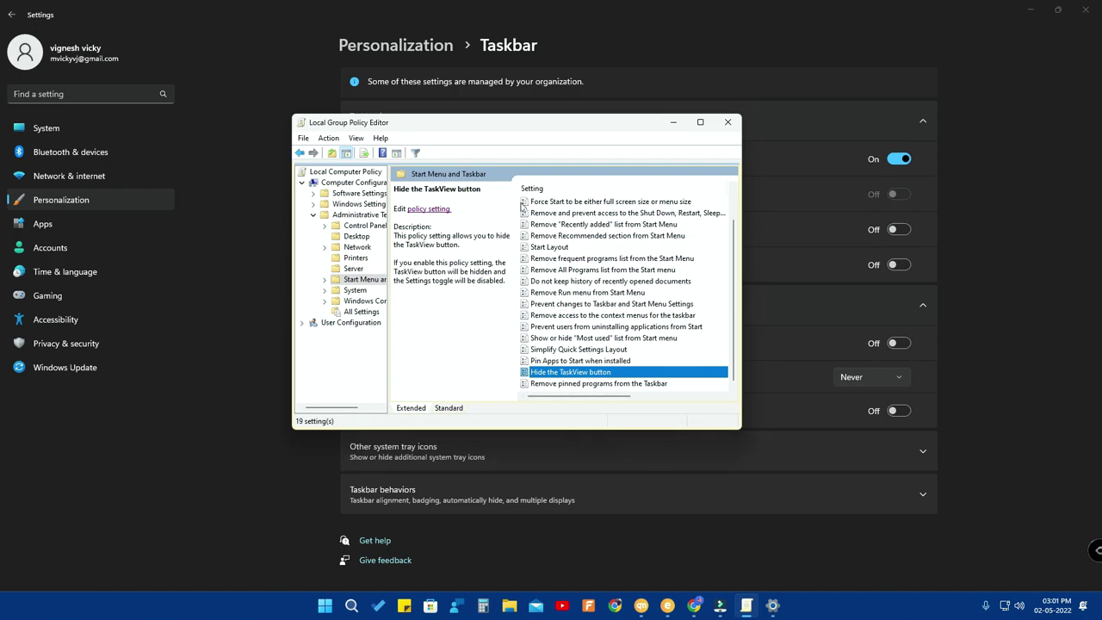
left_click(673, 121)
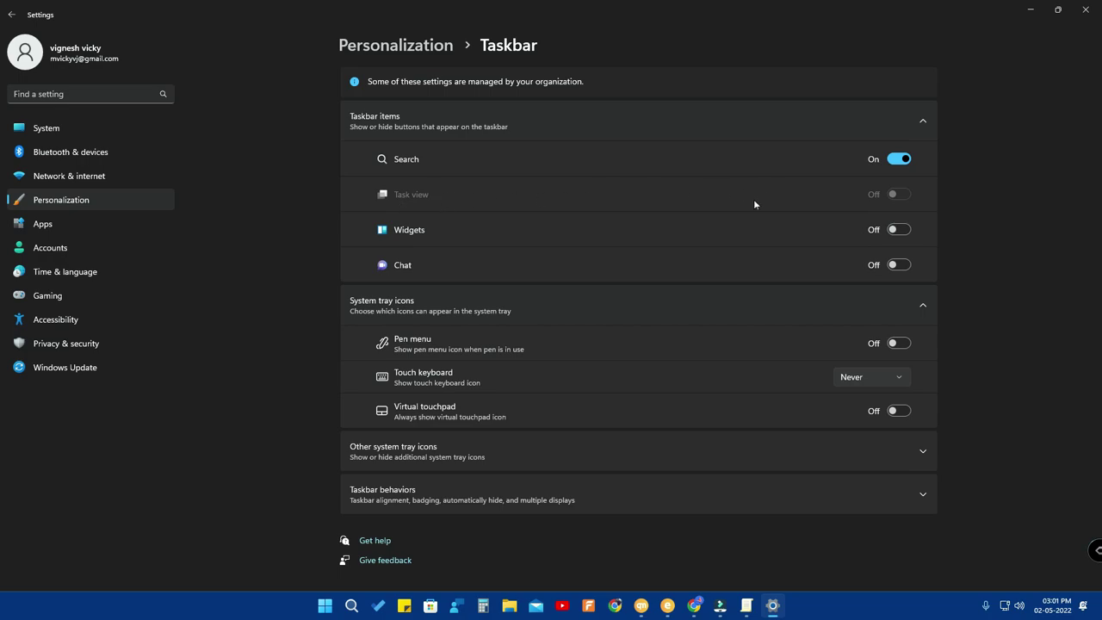
left_click(1030, 10)
left_click(773, 605)
- Minimize Settings and dismiss the Start quick-link menu, leaving the bare TechNtech desktop
left_click(746, 605)
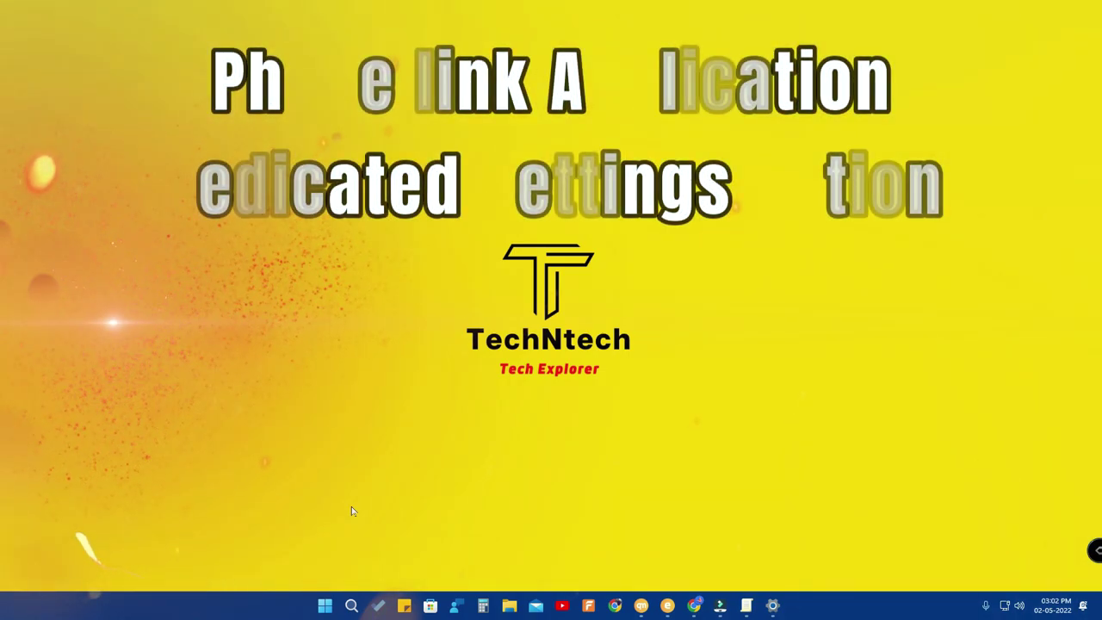
right_click(325, 605)
left_click(501, 540)
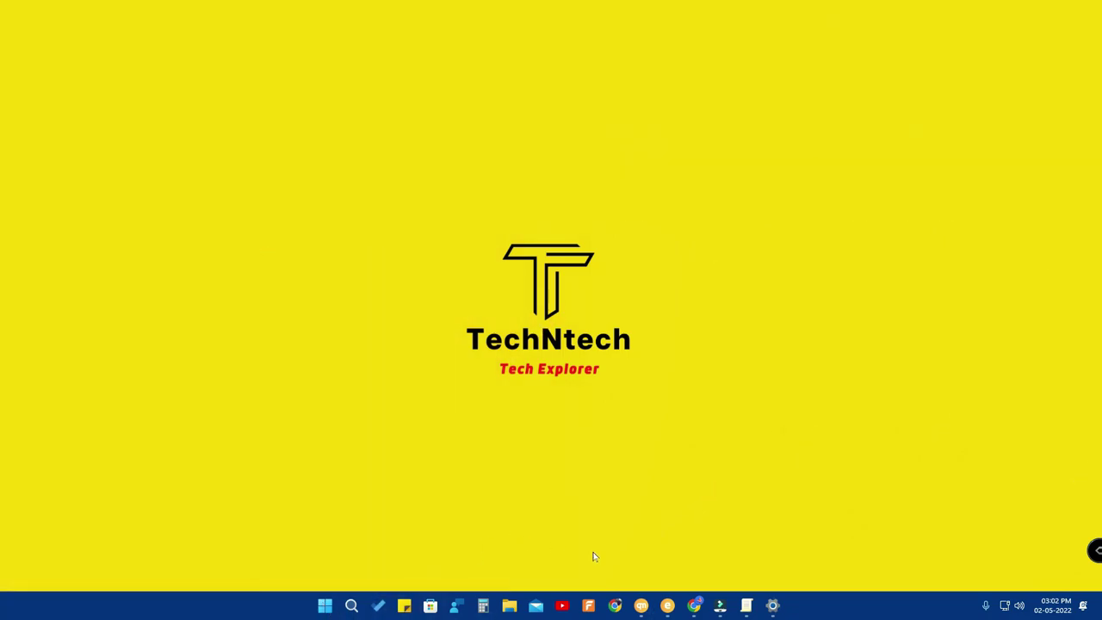
- Restore Settings and go to Bluetooth & devices > Phone Link
left_click(772, 606)
left_click(774, 606)
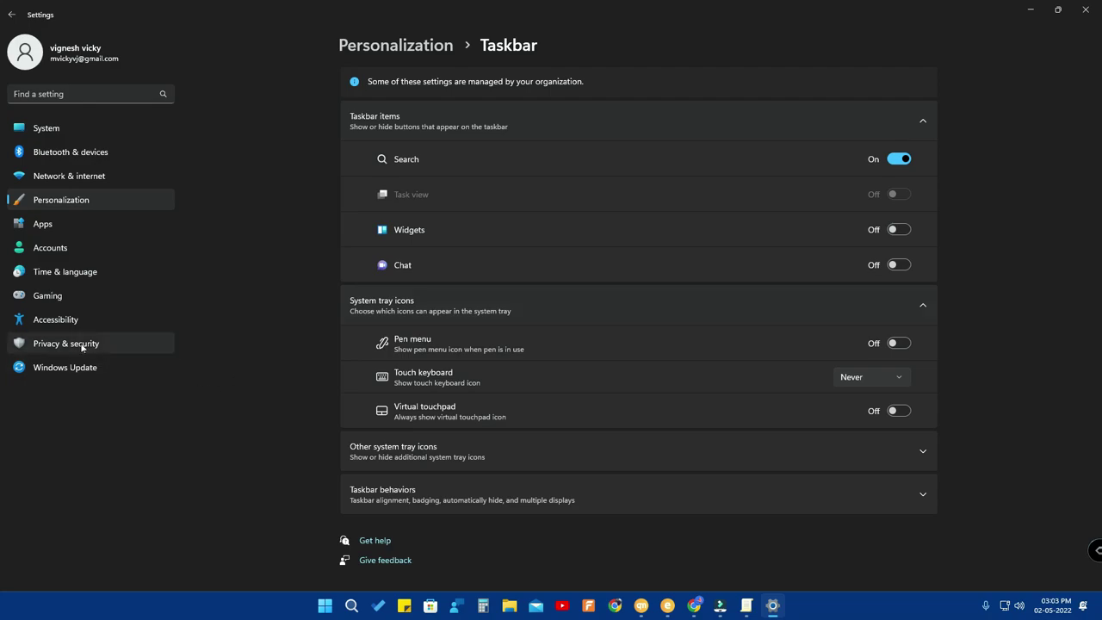
left_click(95, 160)
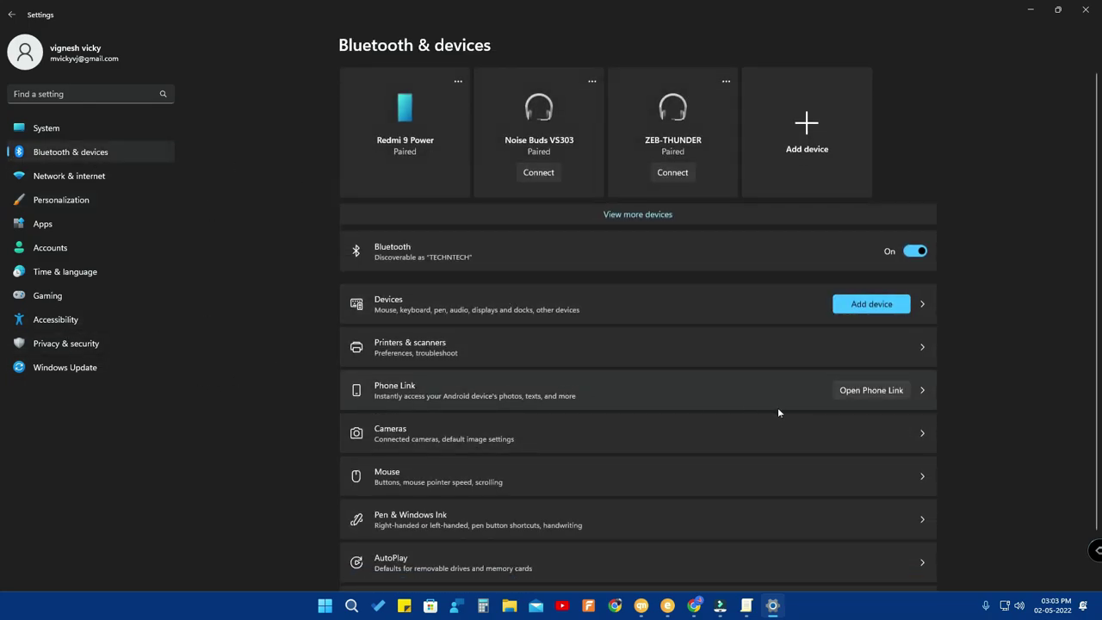
left_click(926, 393)
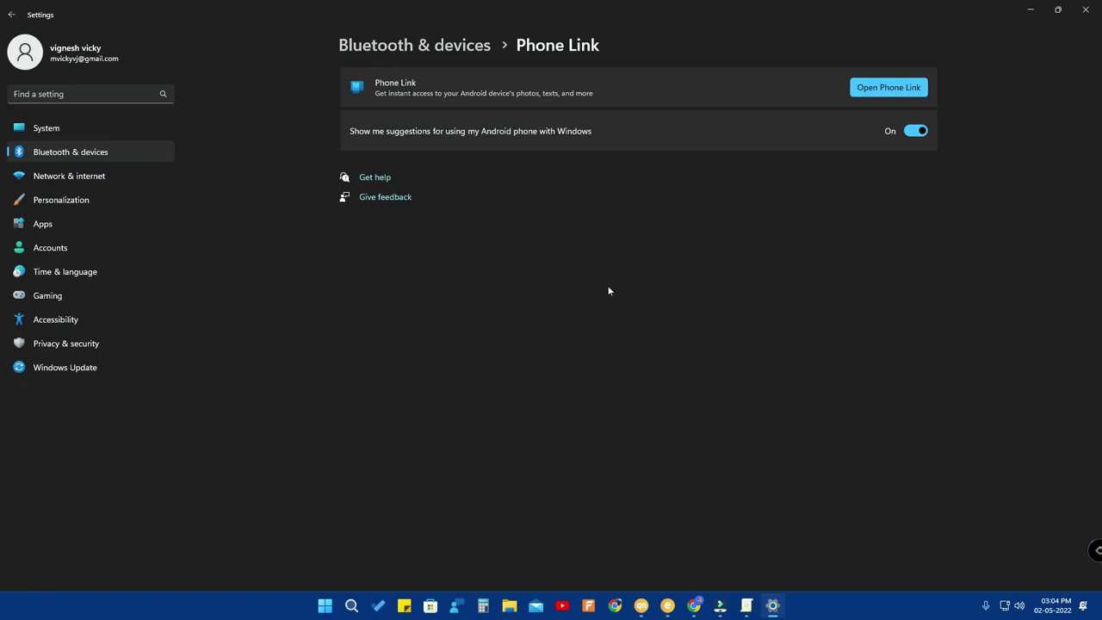
- Minimize the Settings window showing the Phone Link page
left_click(1032, 10)
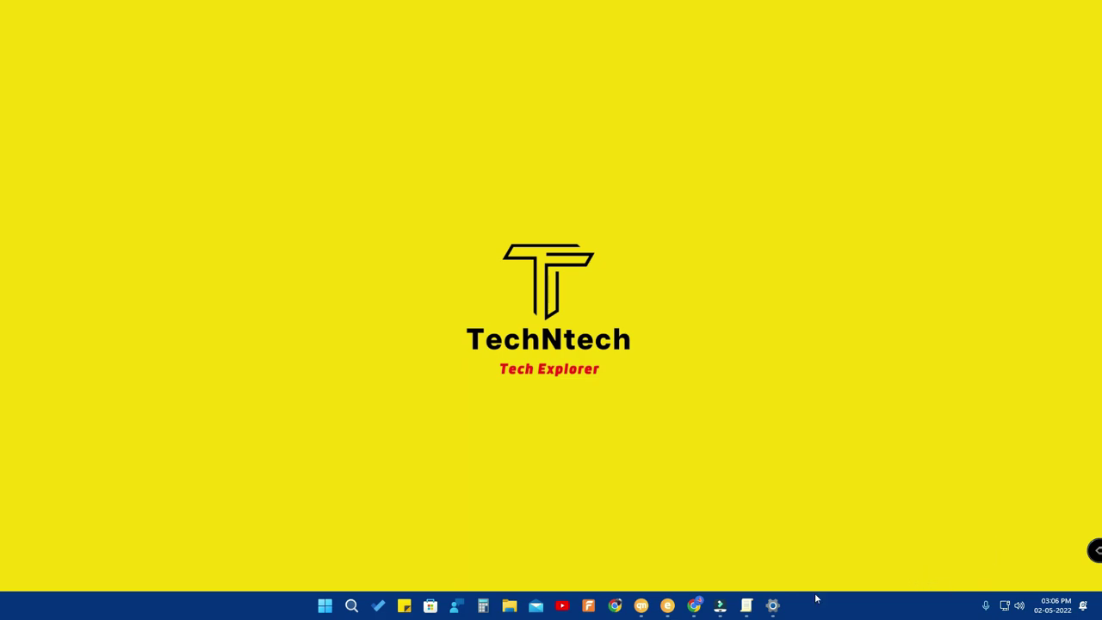
- Restore Settings and navigate to Personalization > Taskbar
left_click(772, 605)
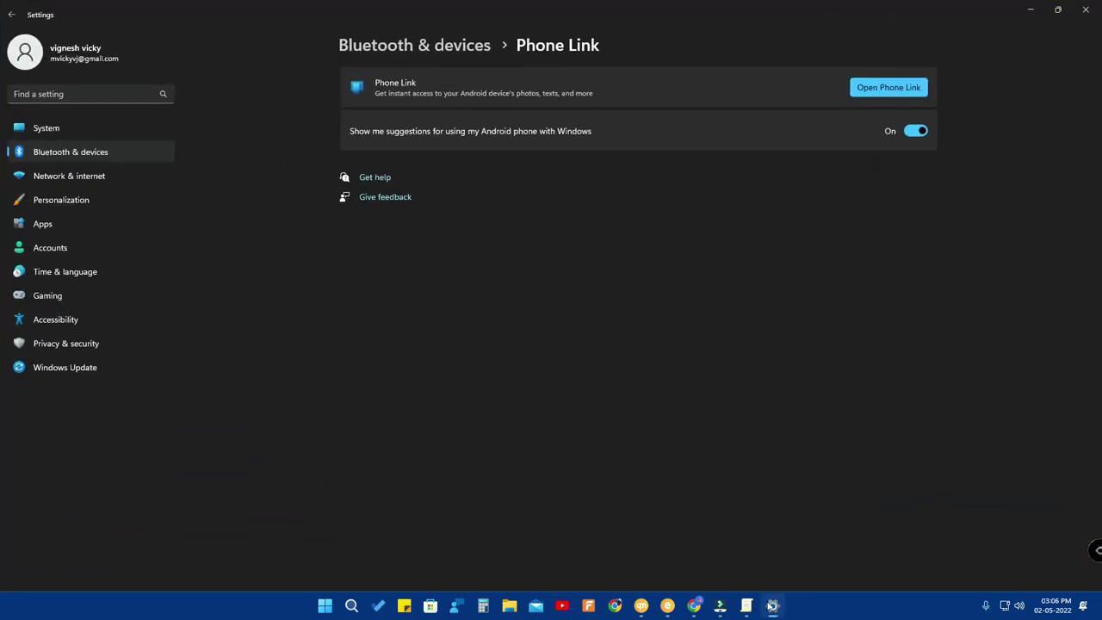
left_click(115, 200)
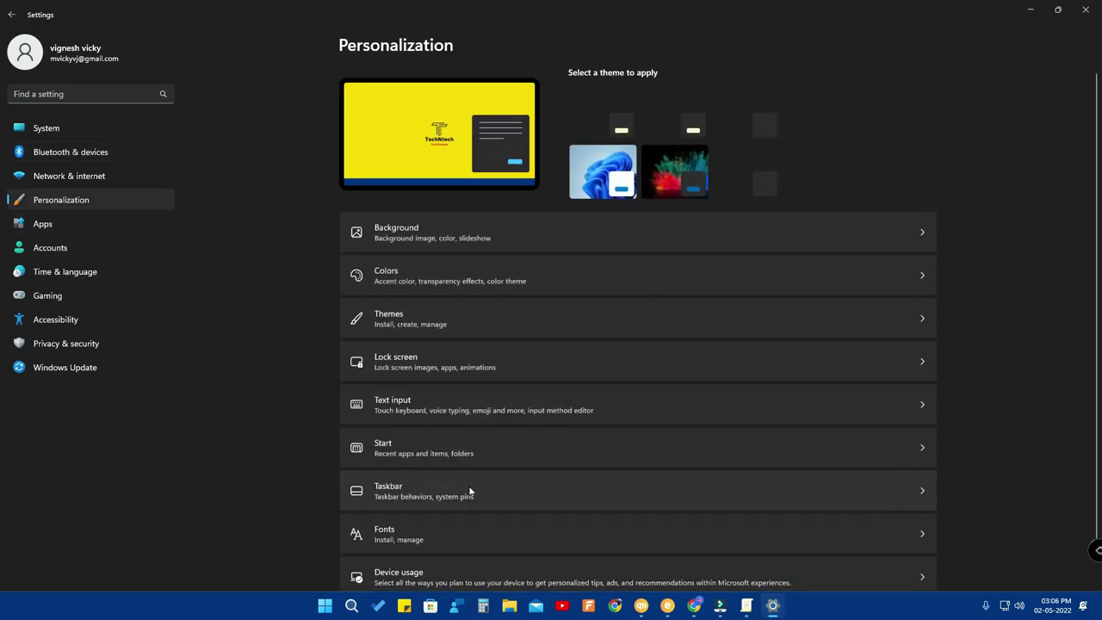
left_click(470, 491)
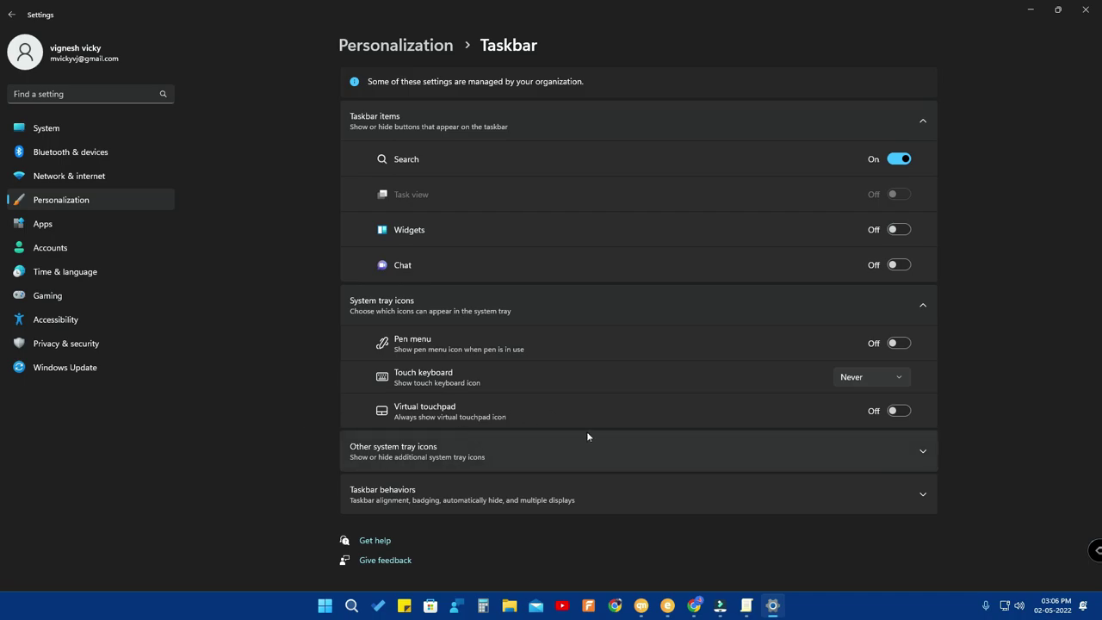
- Expand Other system tray icons and scroll through the list of apps
left_click(533, 441)
scroll(538, 430, "down", 2)
scroll(965, 387, "down", 4)
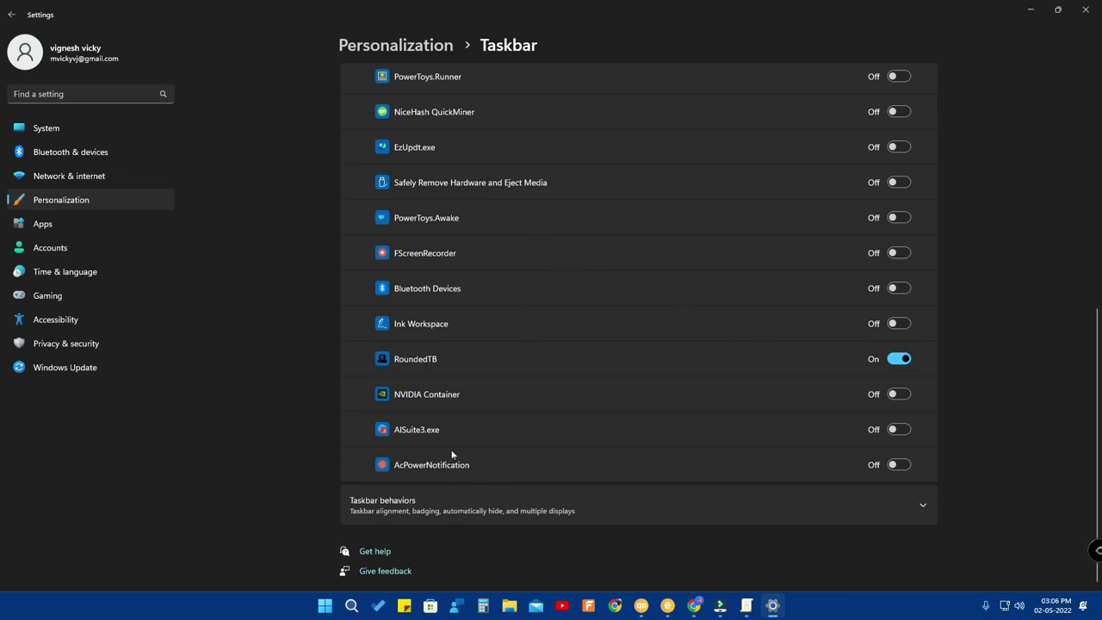
scroll(473, 435, "up", 4)
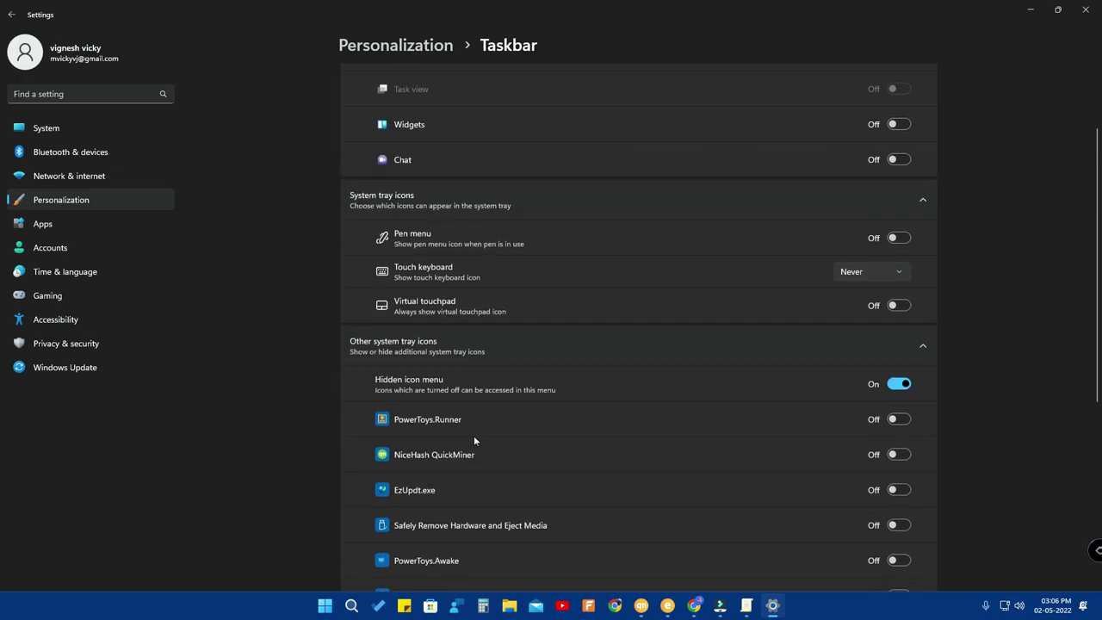
scroll(474, 436, "down", 4)
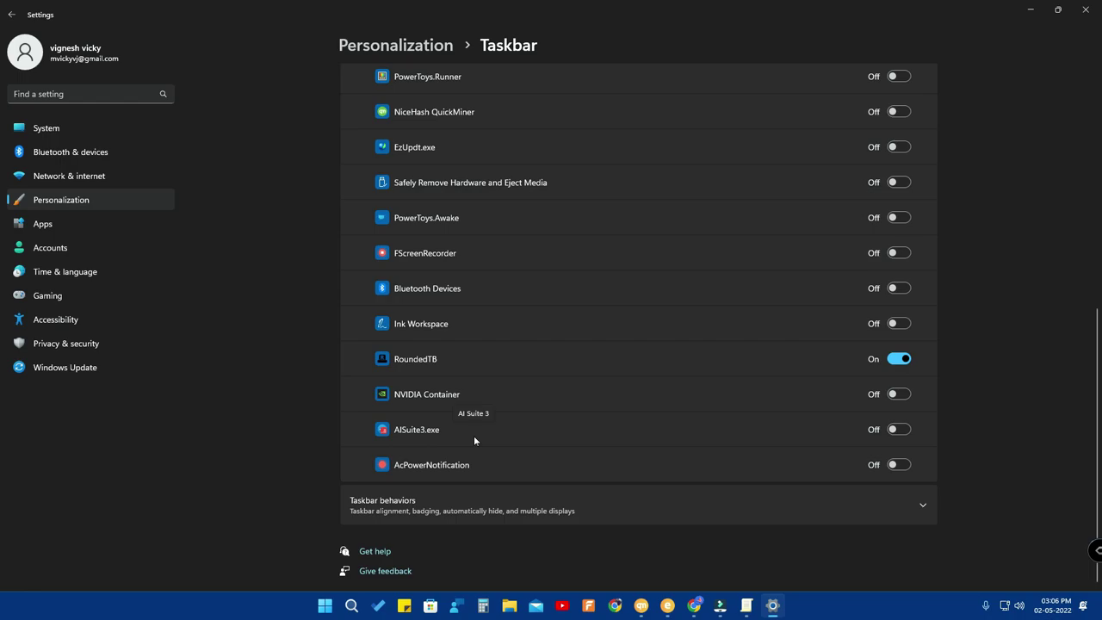
scroll(474, 436, "up", 4)
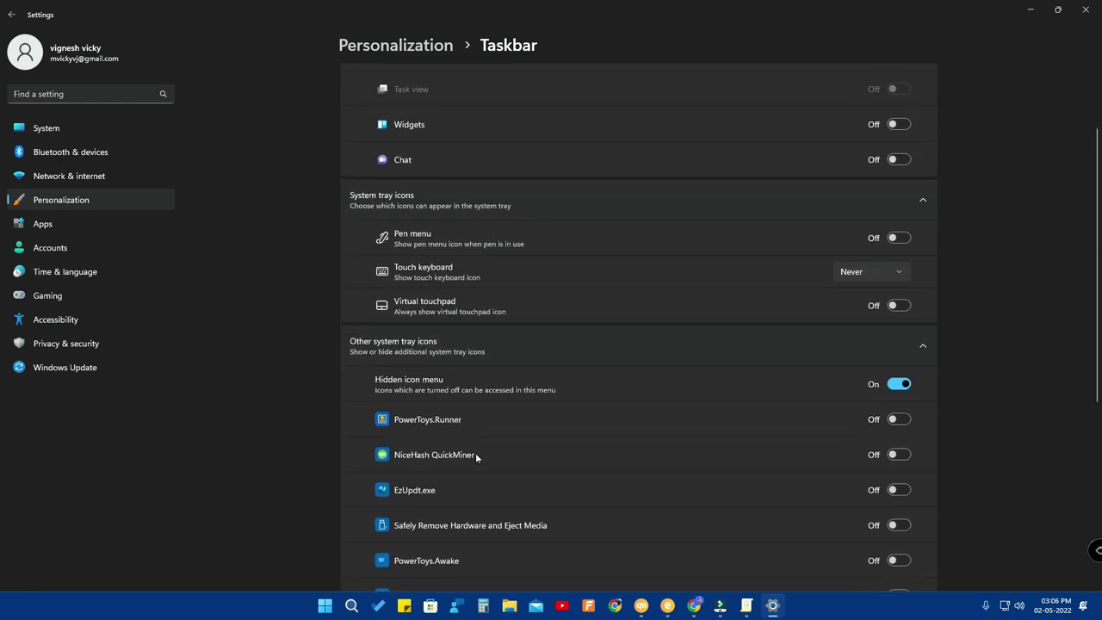
scroll(538, 492, "down", 4)
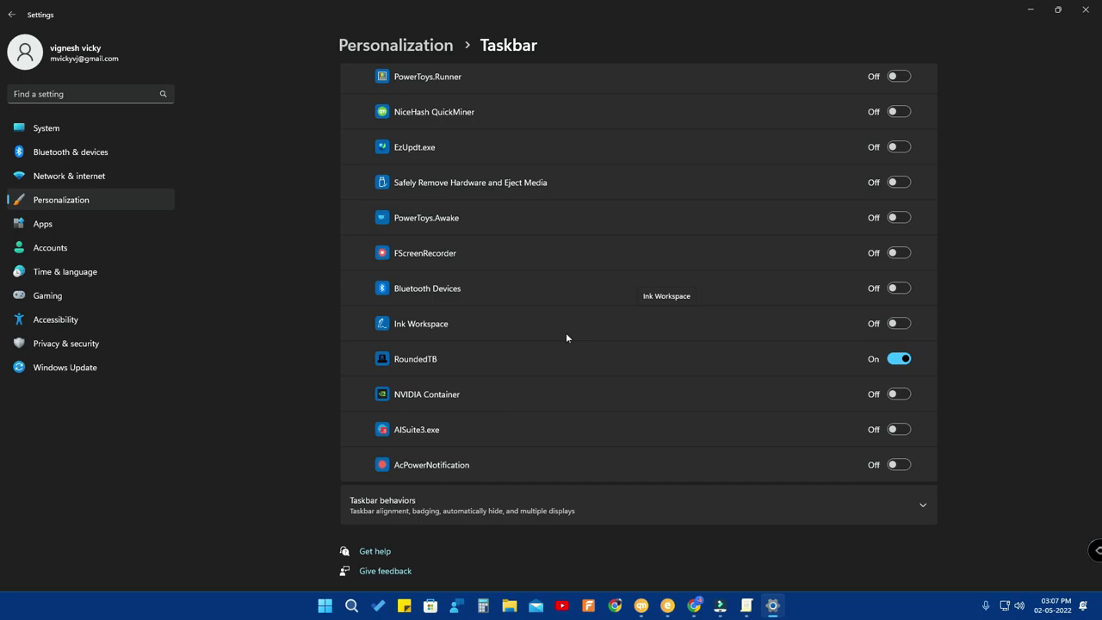
scroll(540, 447, "up", 3)
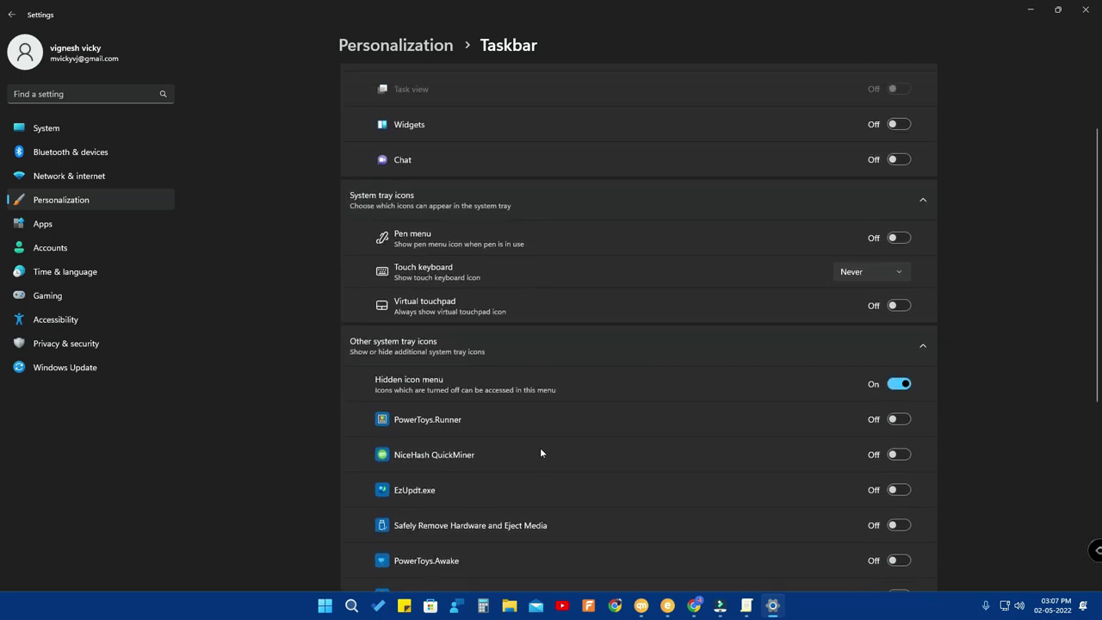
scroll(540, 452, "down", 3)
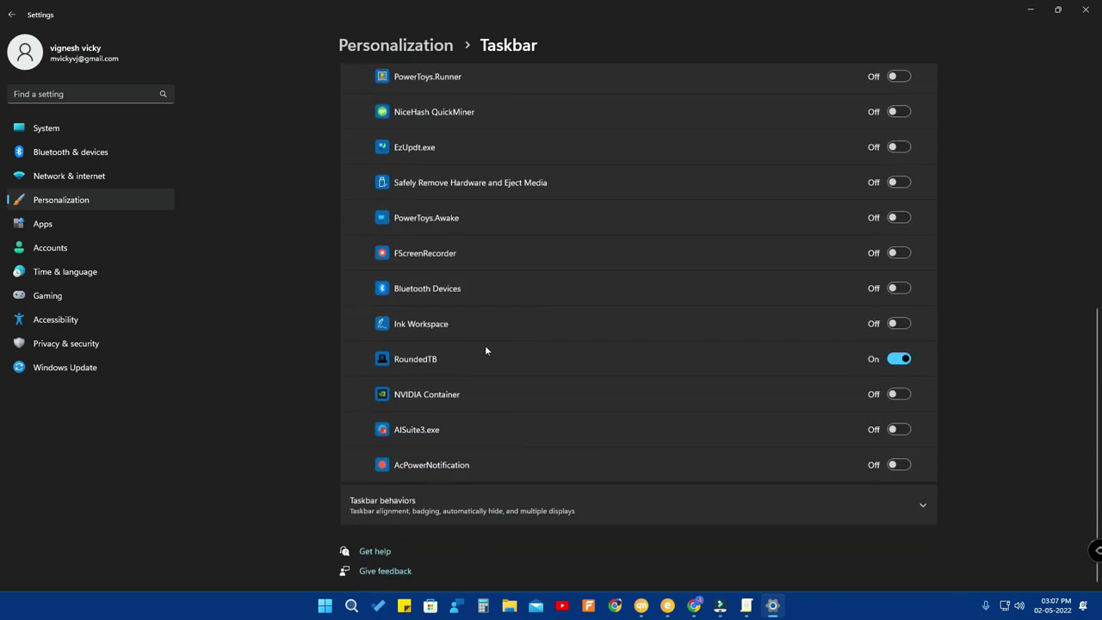
- Turn on FScreenRecorder, Bluetooth Devices and Ink Workspace tray icons, then minimize Settings
left_click(900, 253)
left_click(900, 289)
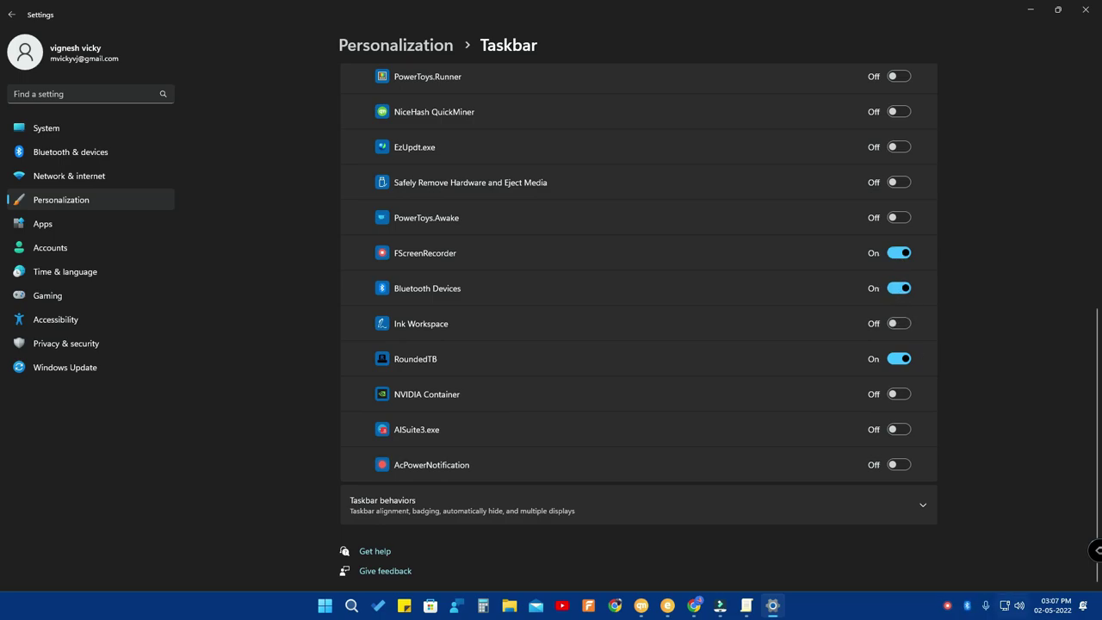
left_click(904, 324)
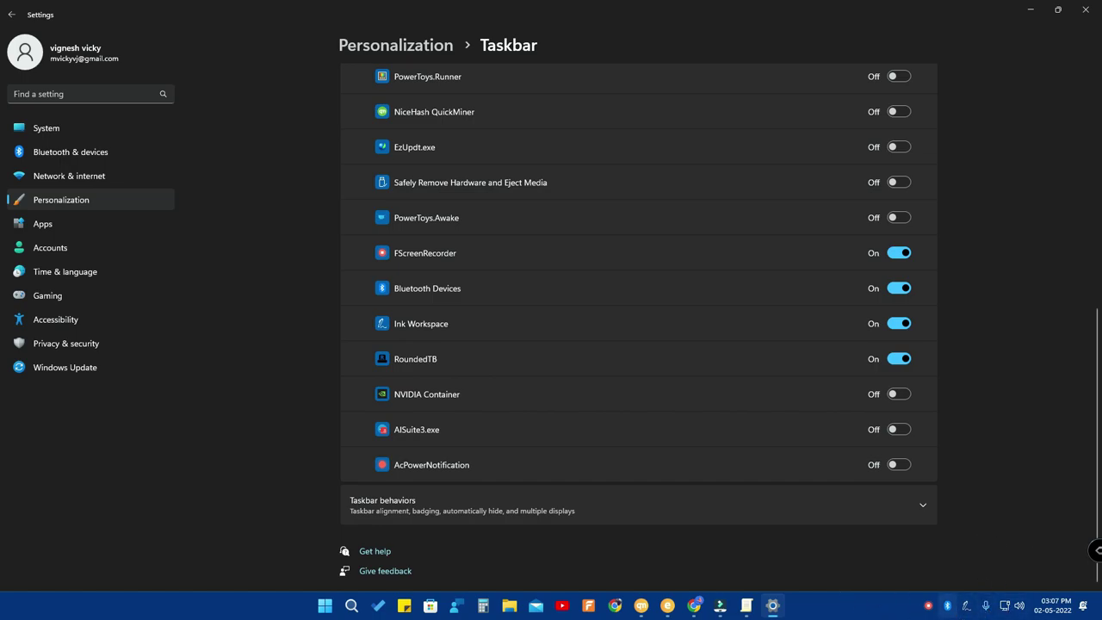
left_click(1028, 11)
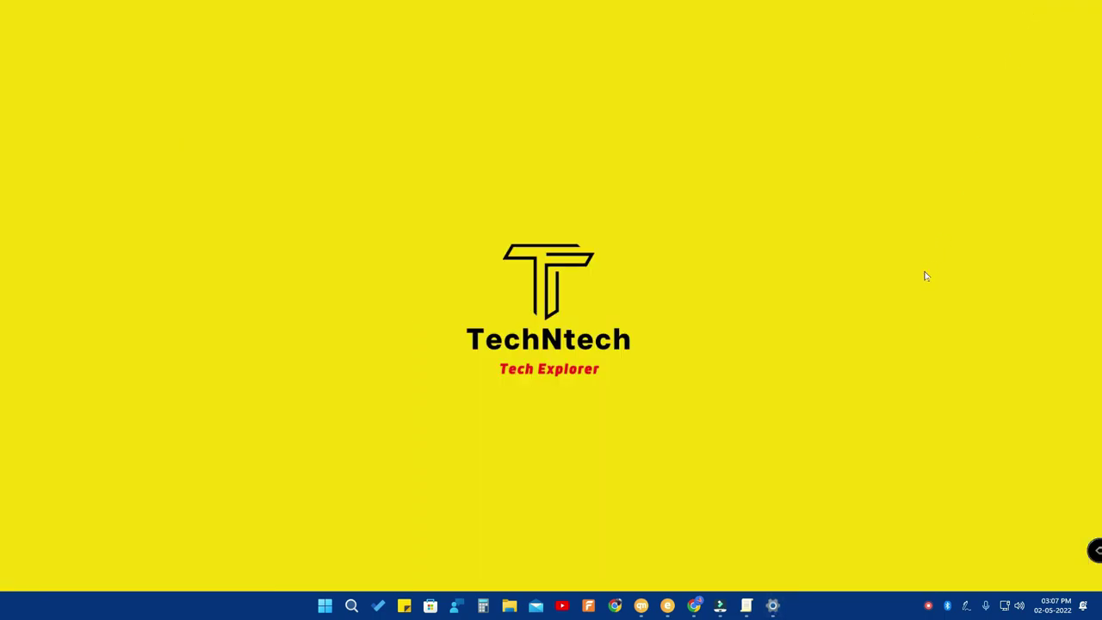